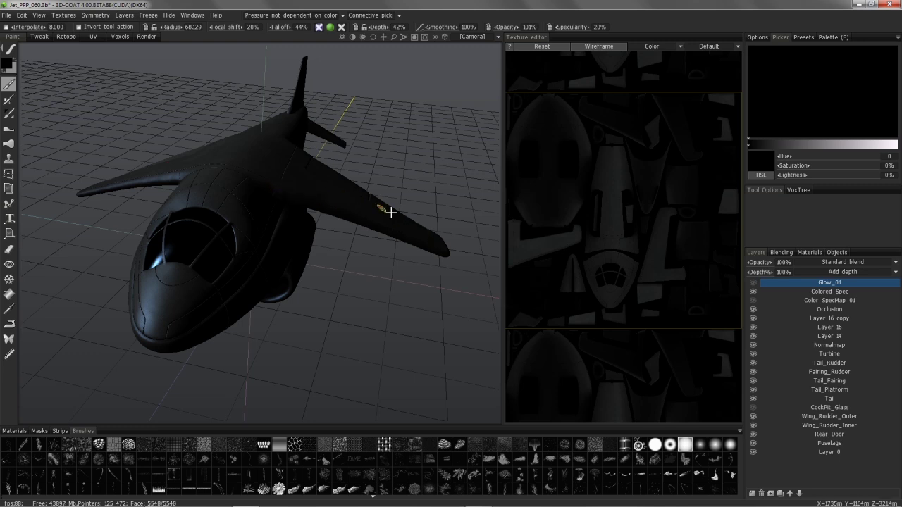
Step: Switch to Photoshop, hide the Background copy 2 layer and select the masked Background copy layer
left_click(156, 499)
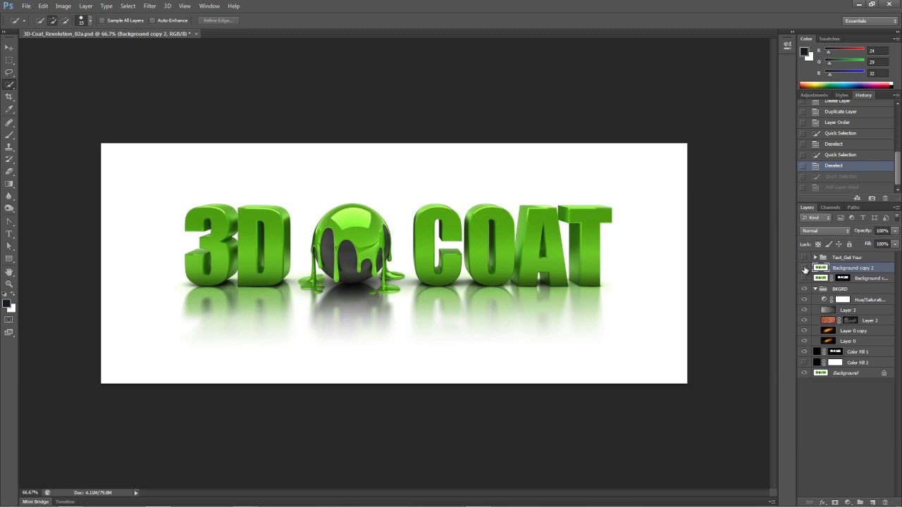
left_click(804, 268)
left_click(846, 279)
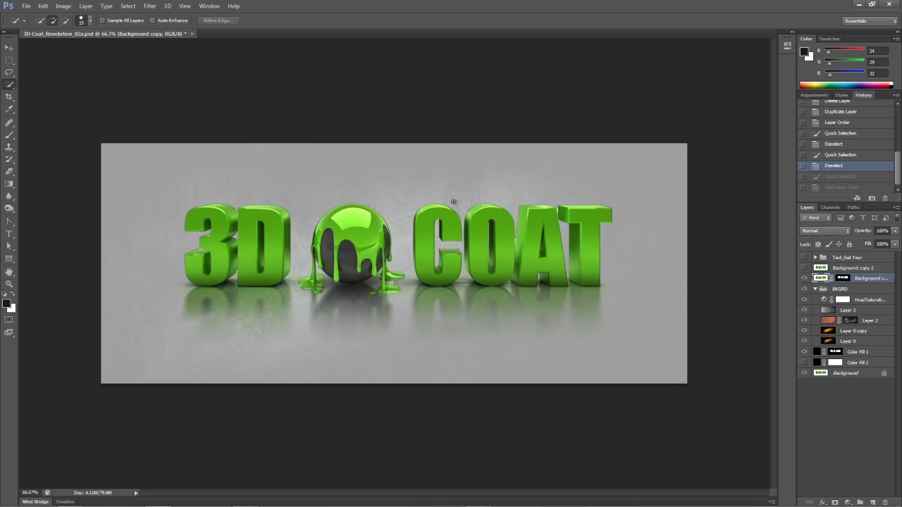
Step: Hide Background copy, show Background copy 2 and quick-select the white background around its logo
left_click(804, 278)
left_click(804, 268)
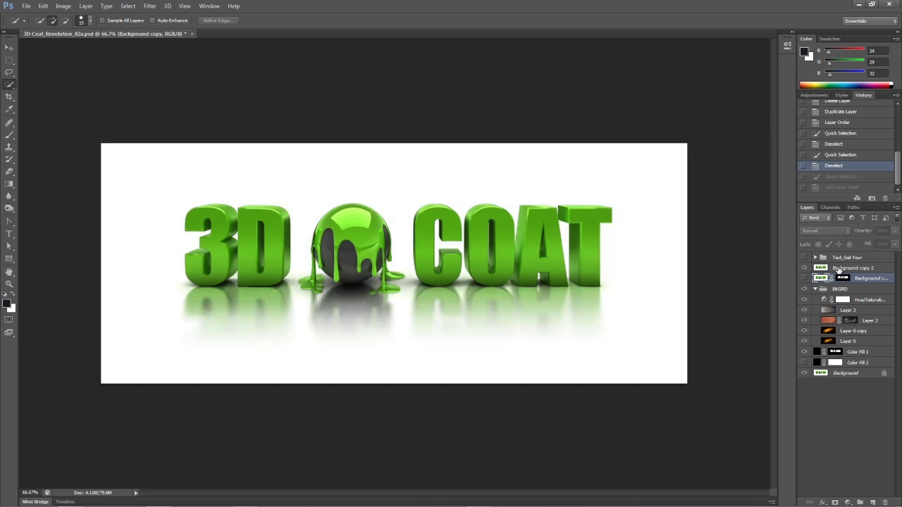
left_click(837, 268)
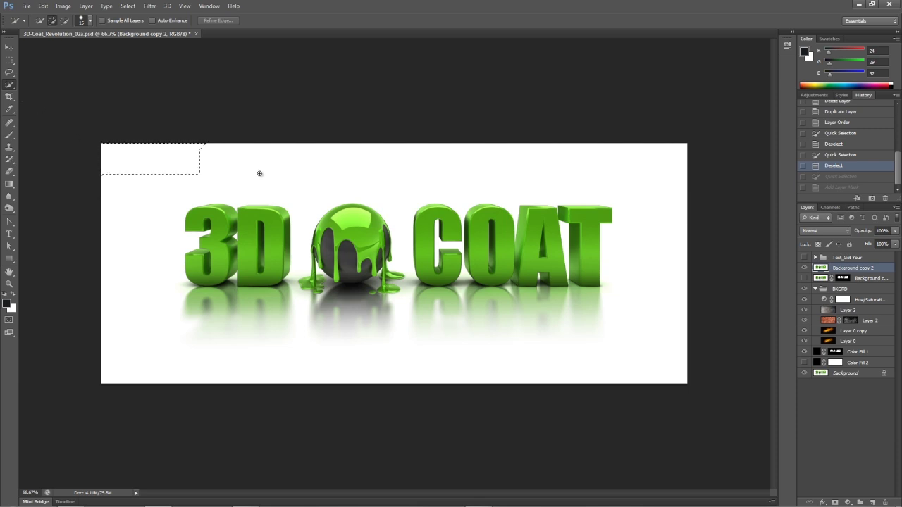
mouse_move(260, 173)
left_mouse_down()
mouse_move(656, 199)
mouse_move(659, 315)
mouse_move(478, 366)
left_mouse_up()
left_click_drag(277, 355, 276, 354)
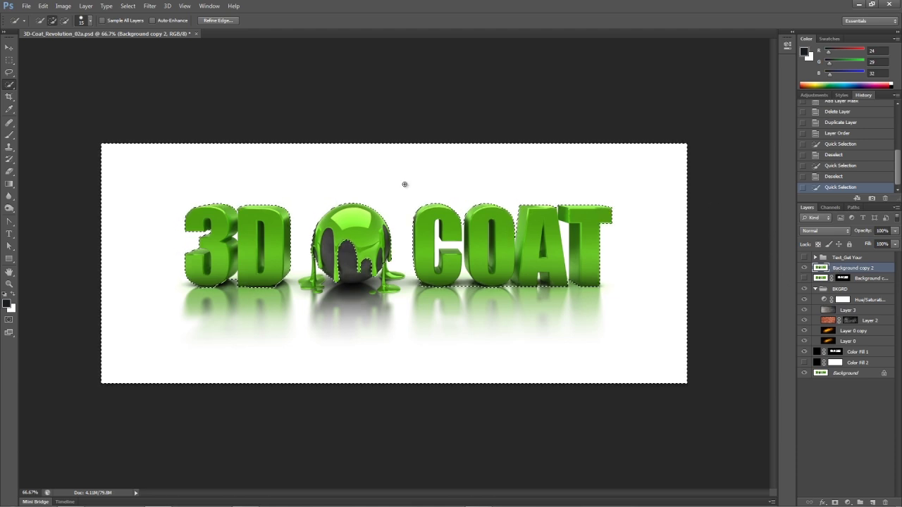
Step: Try a layer mask on Background copy 2 from the selection, first as is and with it inverted, undoing each mask
left_click(835, 503)
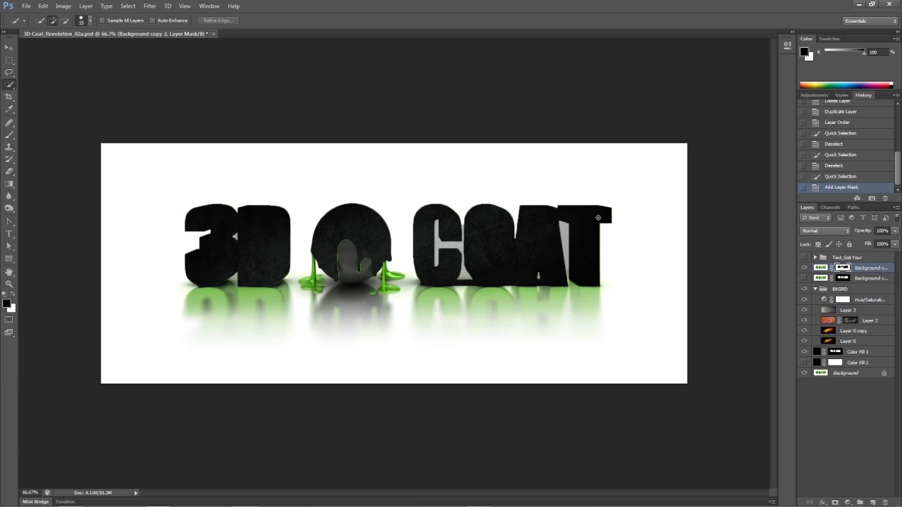
key("ctrl+z")
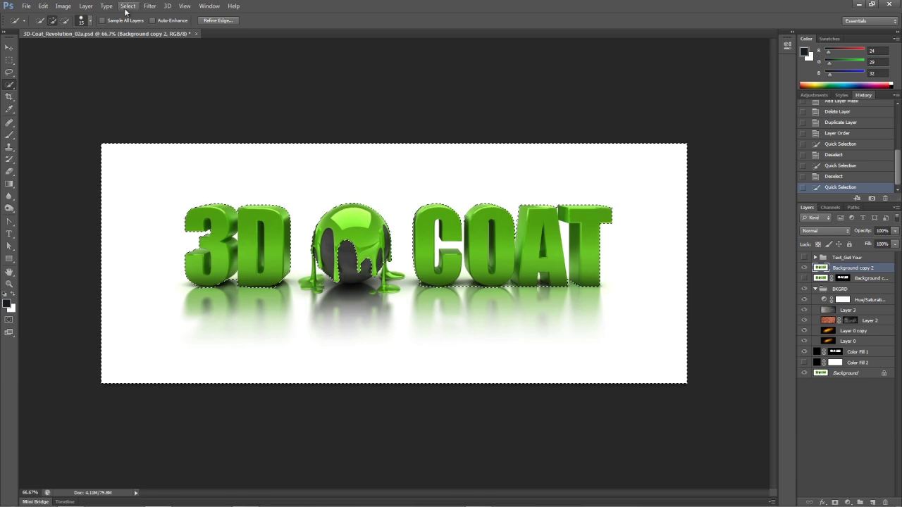
left_click(127, 5)
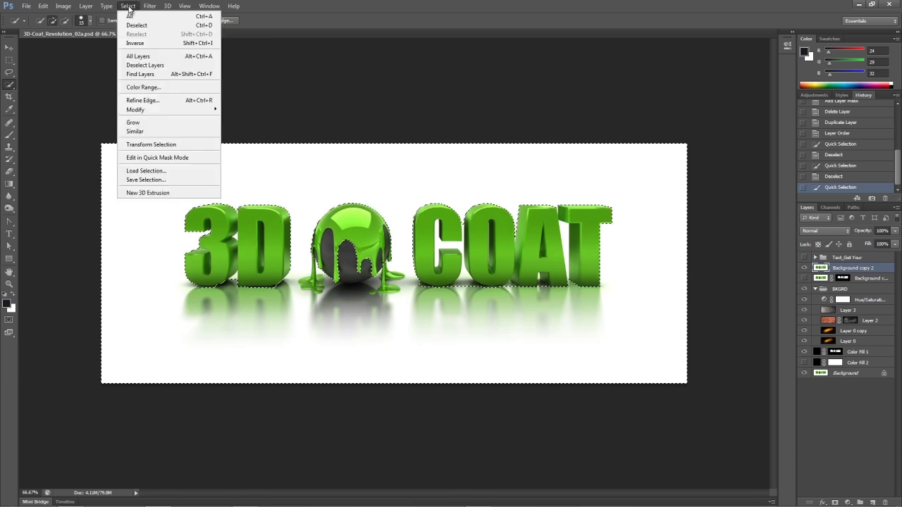
left_click(135, 43)
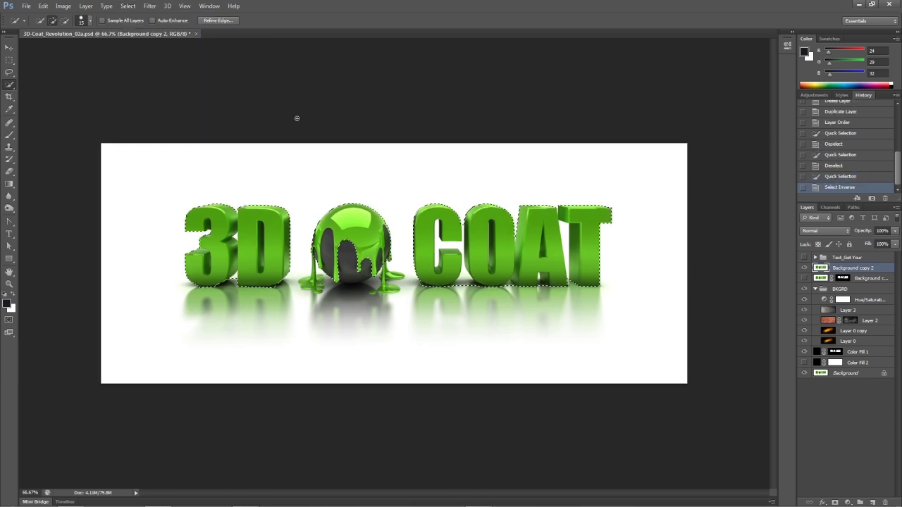
left_click(834, 502)
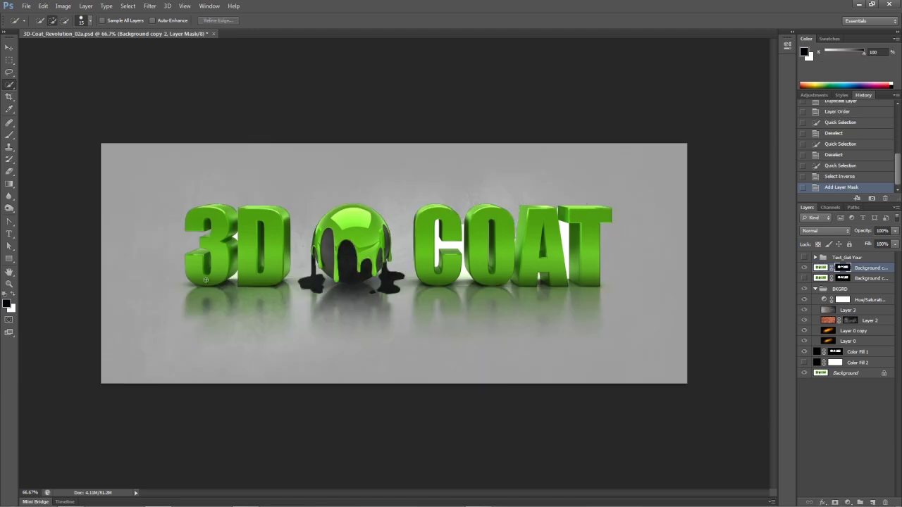
key("ctrl+z")
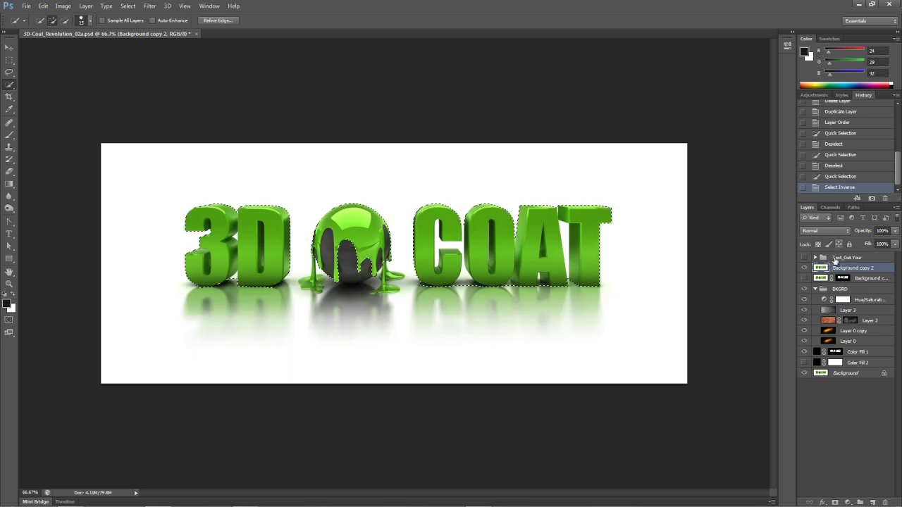
Step: Remove the Background copy layer's mask by applying it permanently to the layer
left_click(843, 279)
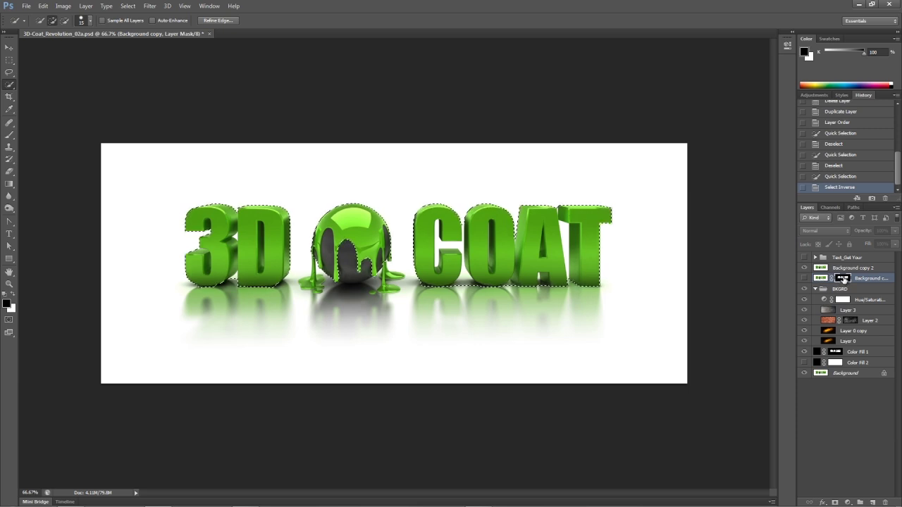
left_click_drag(843, 279, 886, 501)
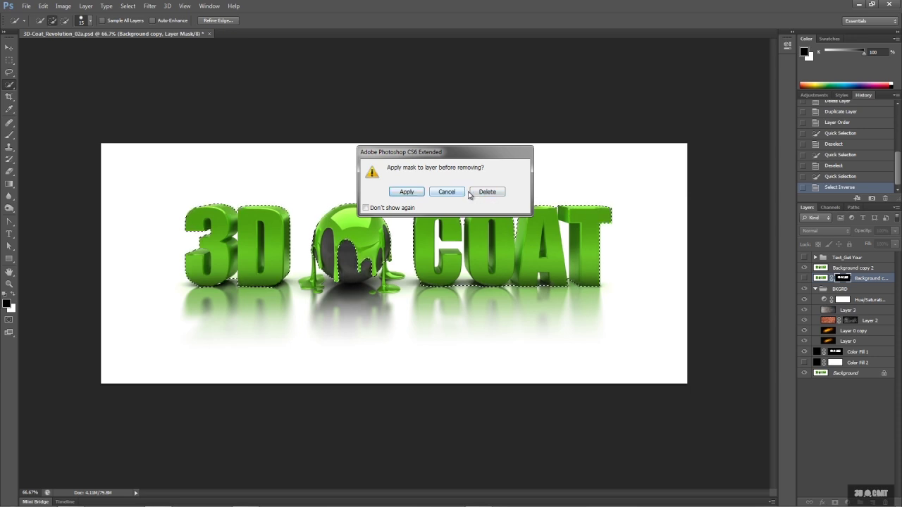
left_click(407, 192)
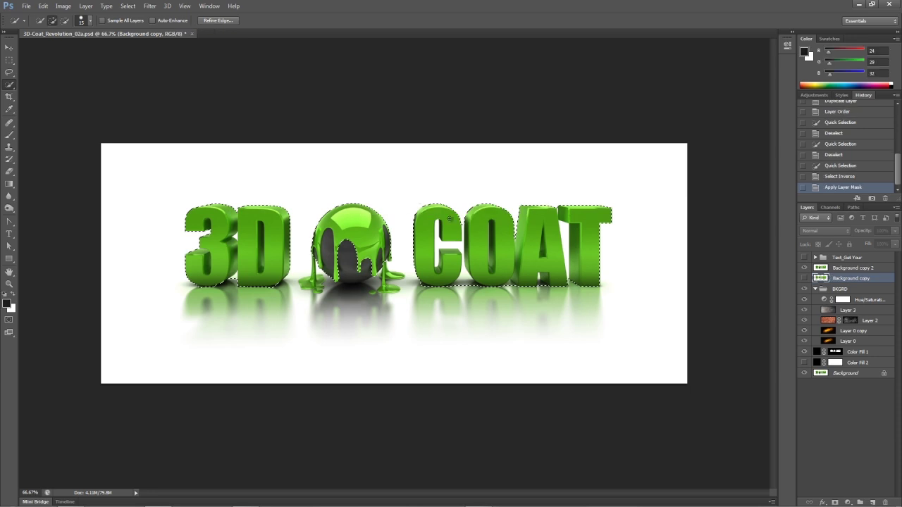
Step: Hide Background copy 2, show Background copy and clear the selection around the logo
left_click(804, 268)
left_click(804, 278)
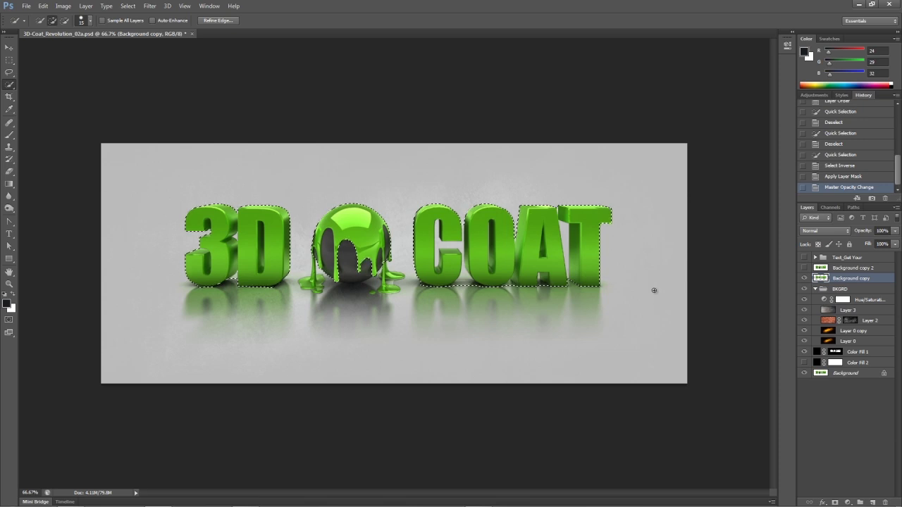
key("ctrl+d")
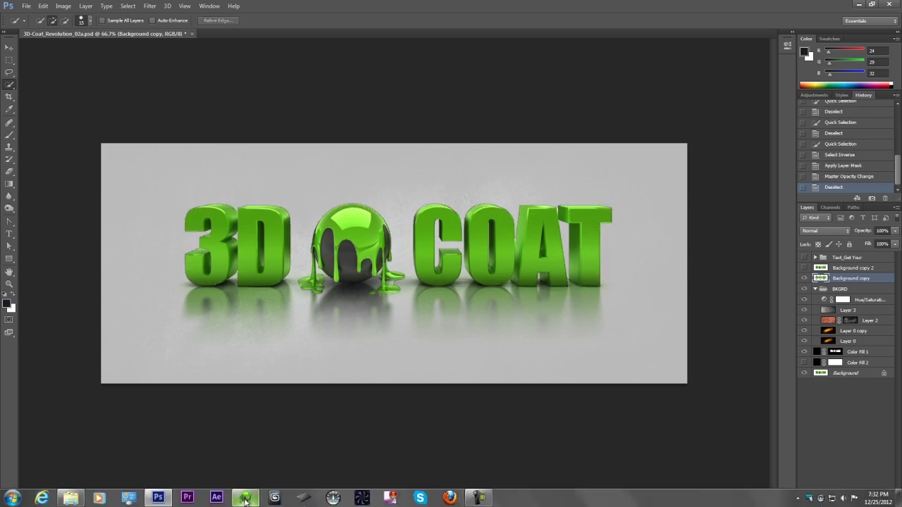
Step: Switch to 3D-Coat and make the jet's Glow_01 layer visible
left_click(245, 498)
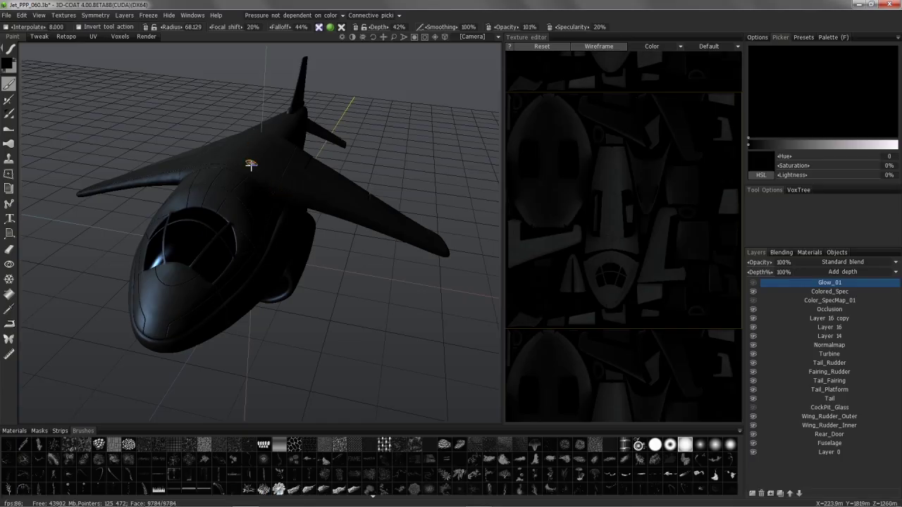
middle_click_drag(264, 133, 367, 208)
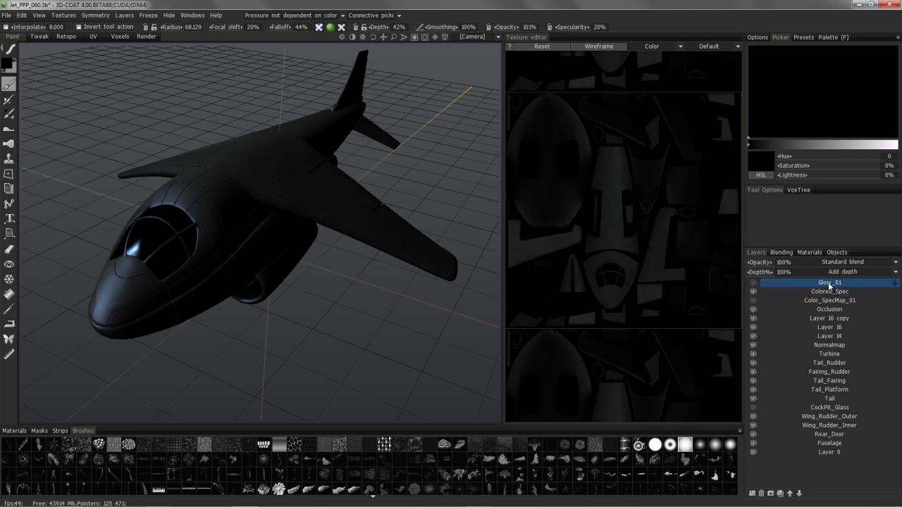
left_click(753, 285)
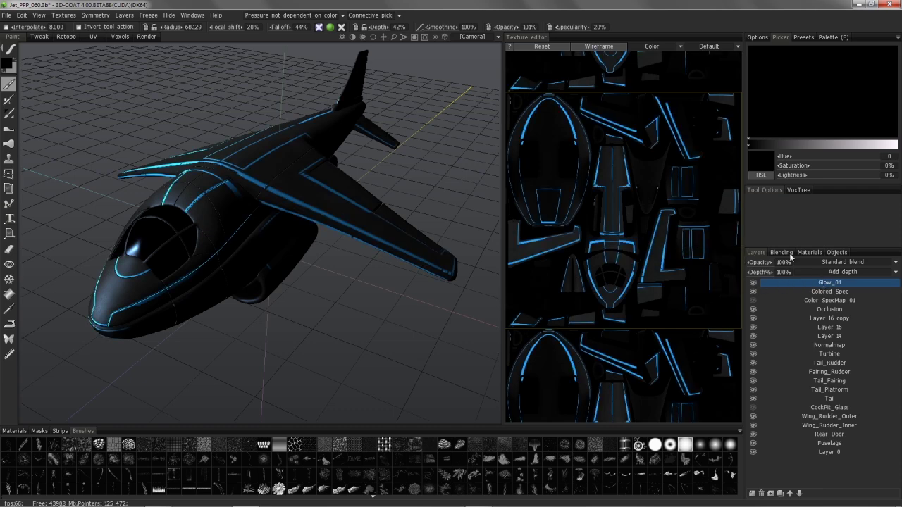
left_click_drag(279, 164, 266, 168, "alt")
right_click_drag(266, 167, 559, 207)
middle_click_drag(559, 206, 509, 272)
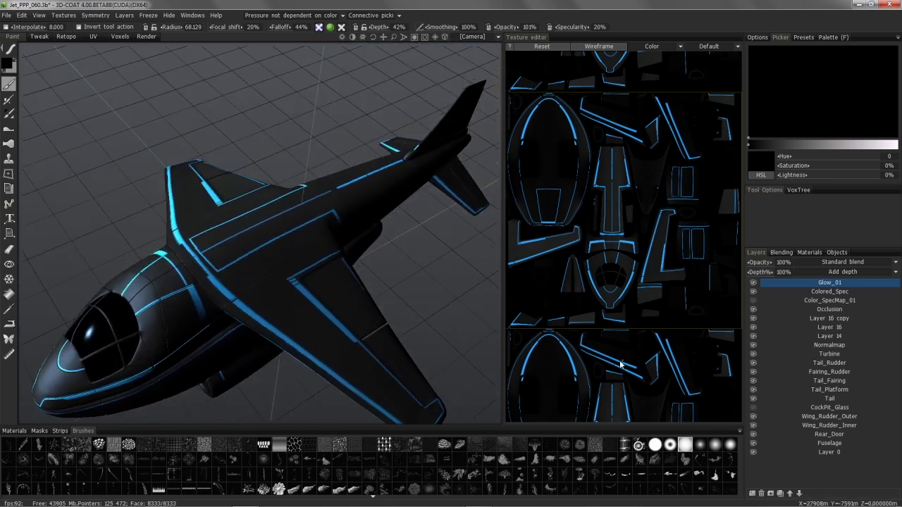
Step: Create a new layer above Glow_01 and name it Glow_01_Mask
left_click(753, 495)
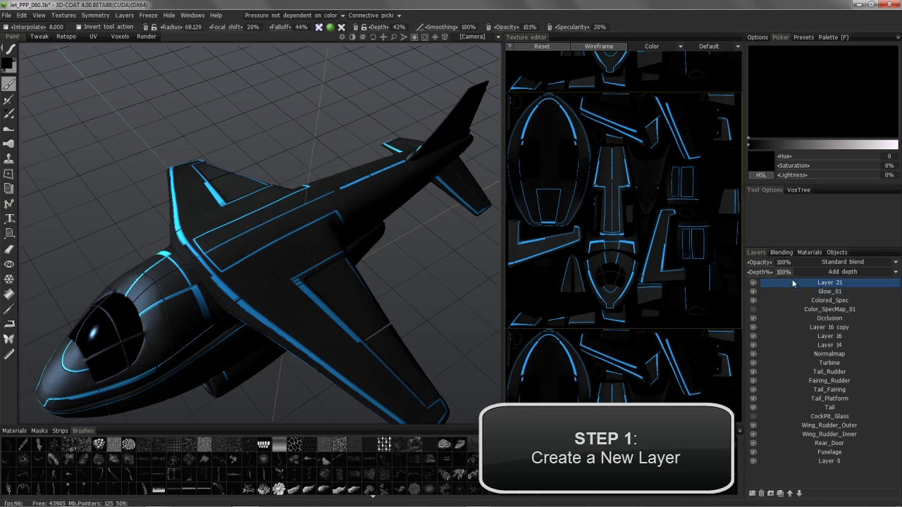
double_click(834, 283)
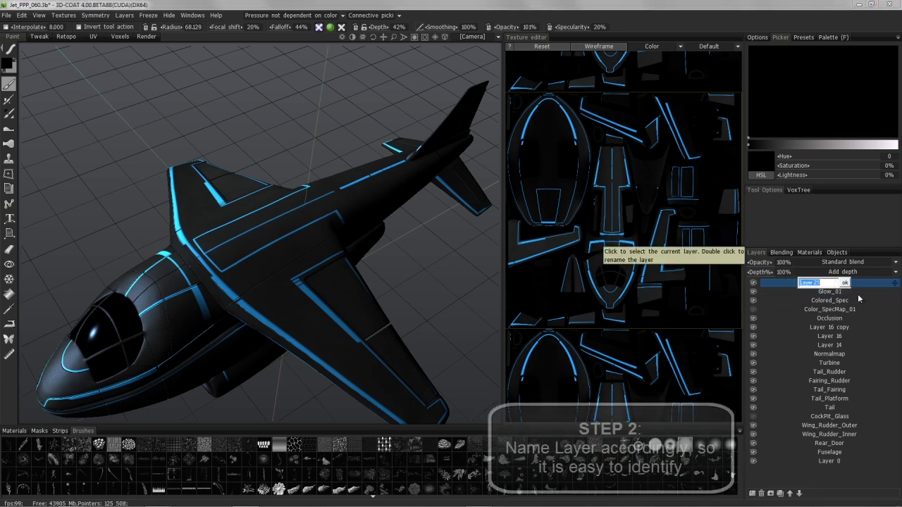
type("Glow")
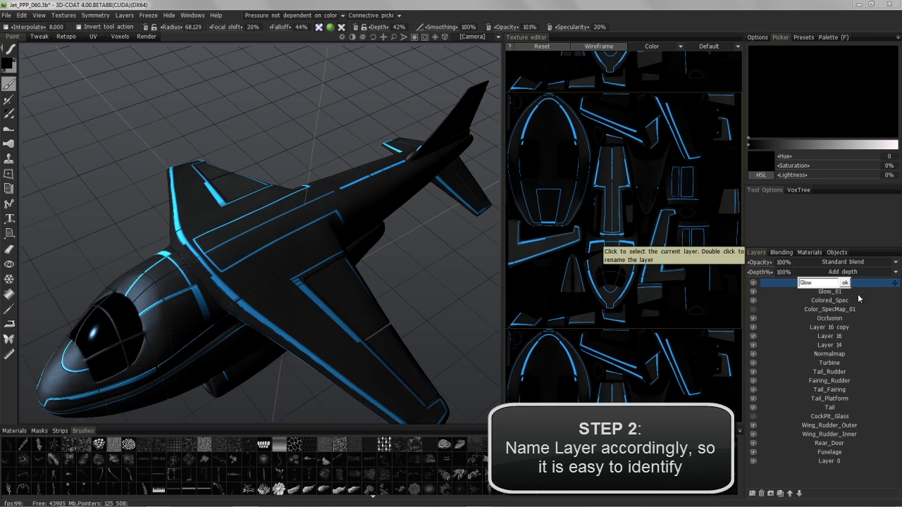
type("_01_")
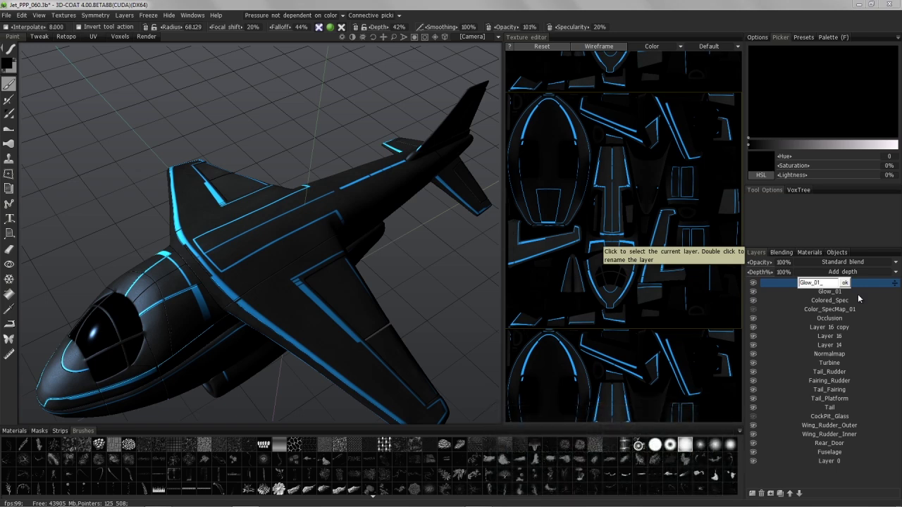
type("Mask")
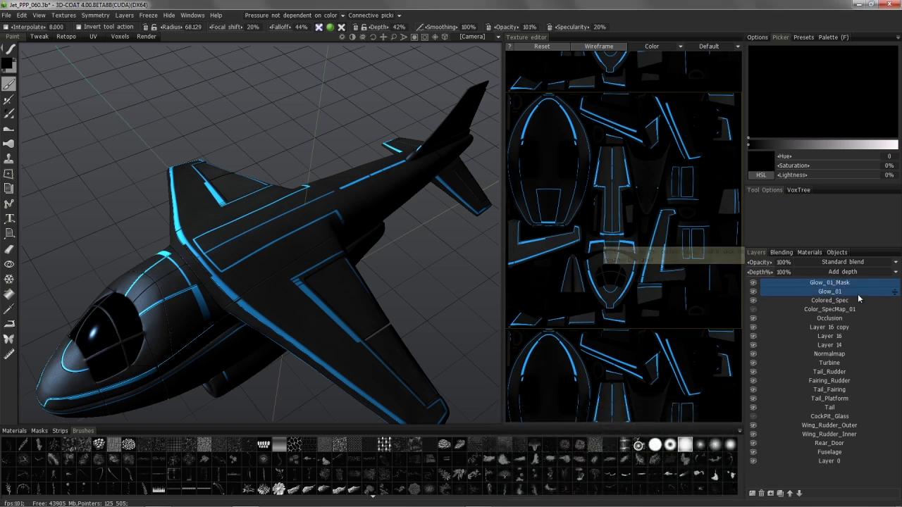
key("Return")
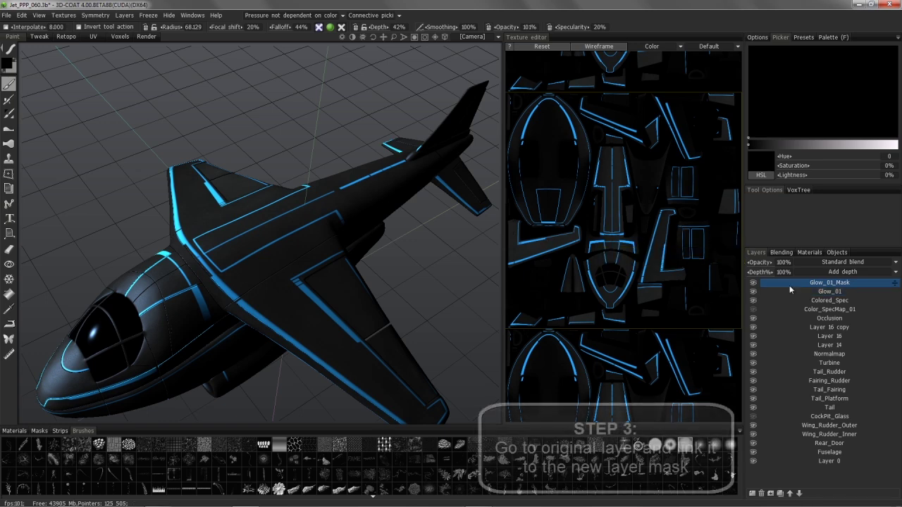
Step: Link the Glow_01 layer to Glow_01_Mask, and switch Inverse linkage off and back on
left_click(825, 293)
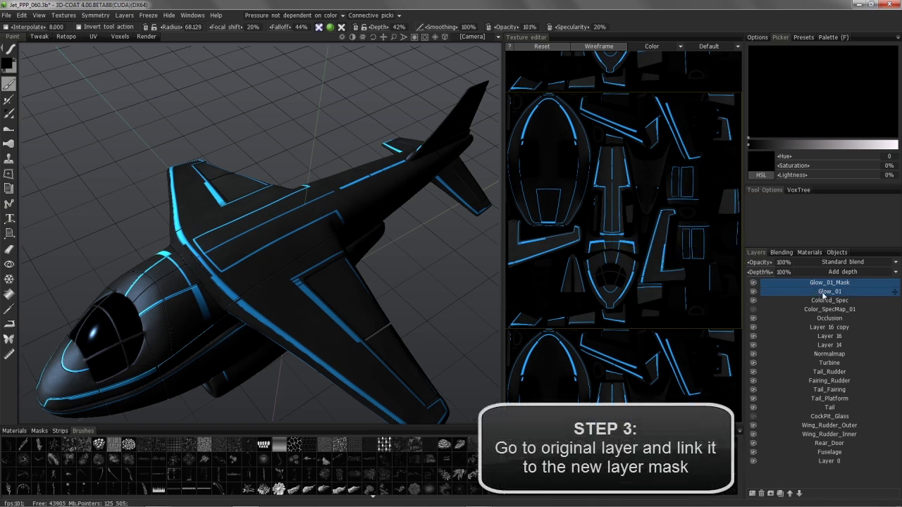
left_click(781, 251)
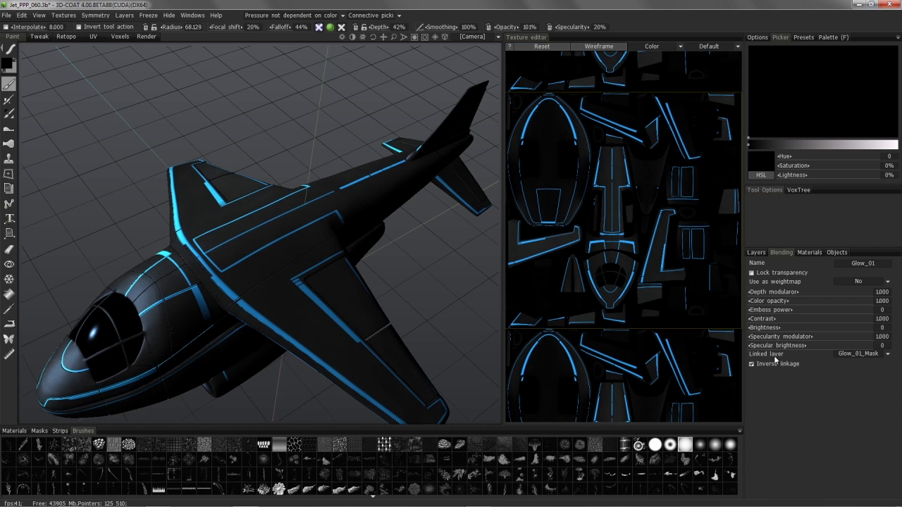
left_click(870, 353)
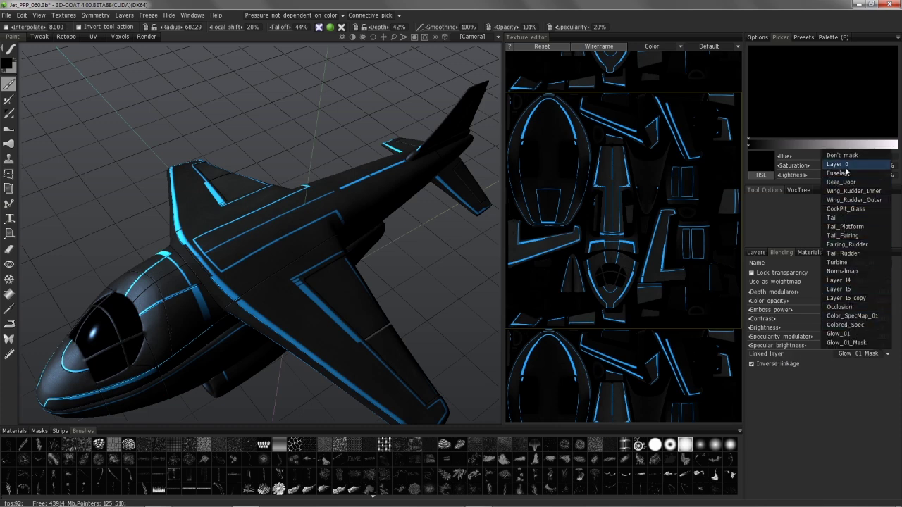
left_click(851, 344)
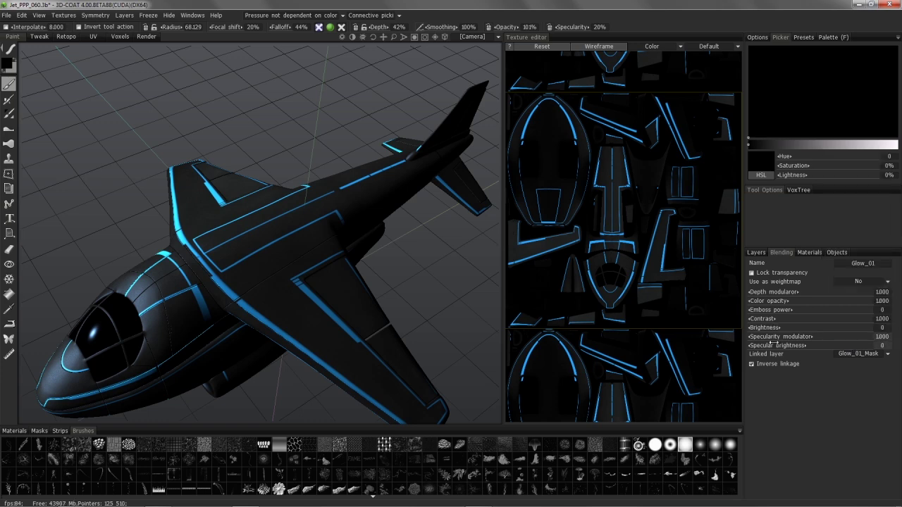
left_click(752, 366)
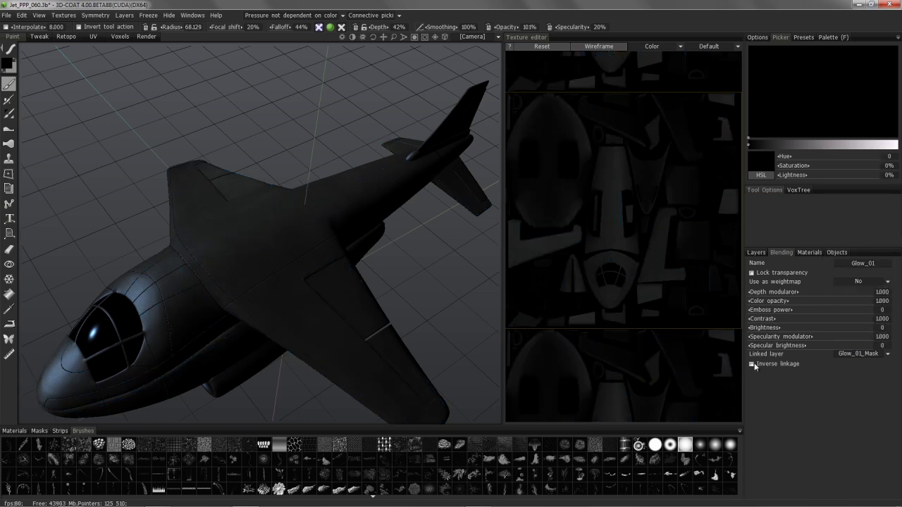
left_click(751, 365)
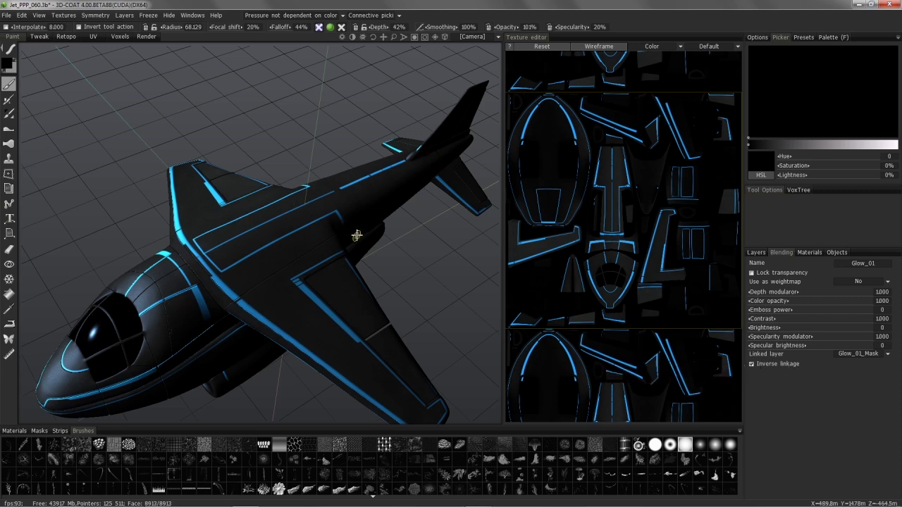
Step: Select the Glow_01_Mask layer and mask out the rear part of the fuselage's centre glow line with a closed shape
left_click(756, 253)
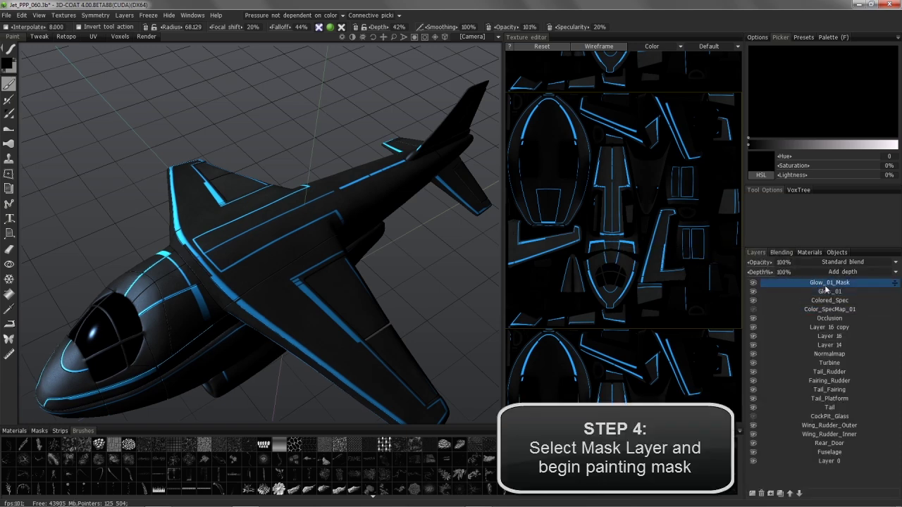
mouse_move(310, 212)
left_mouse_down("alt")
mouse_move(236, 230)
mouse_move(299, 216)
mouse_move(366, 224)
mouse_move(205, 189)
left_mouse_up("alt")
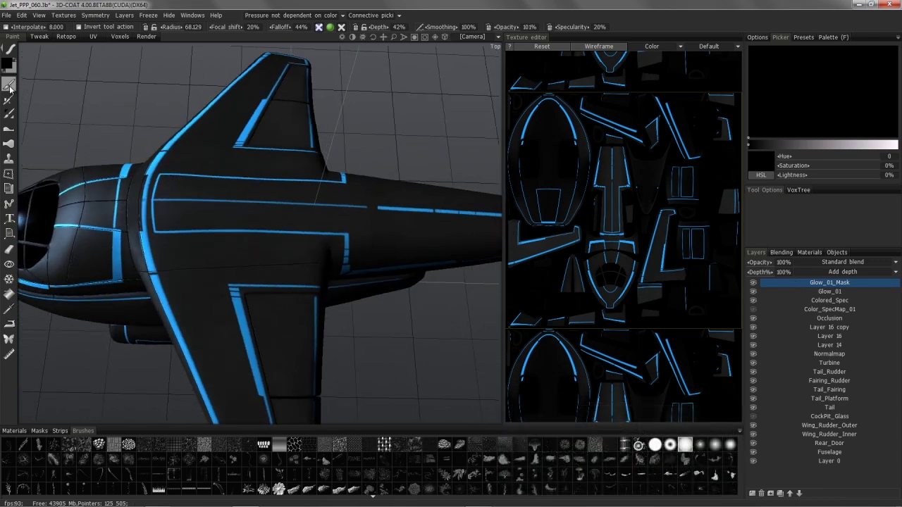
mouse_move(10, 50)
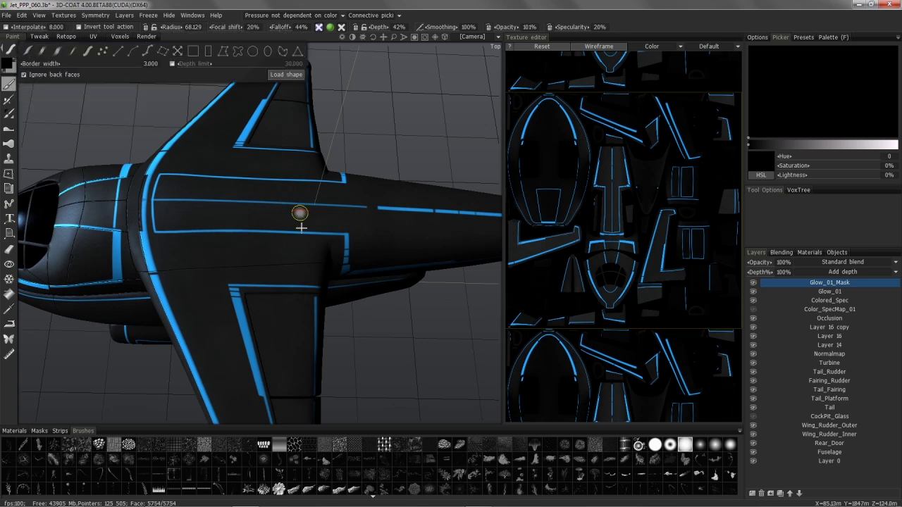
key("e")
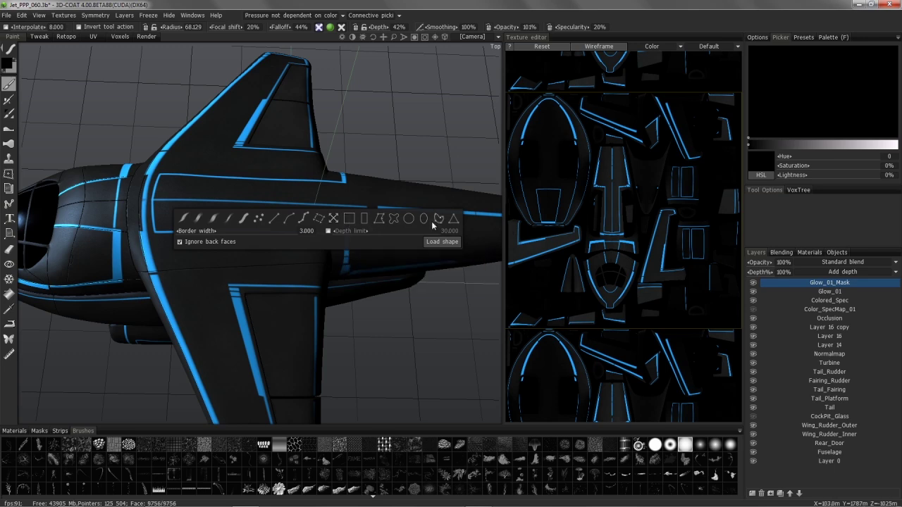
left_click(394, 218)
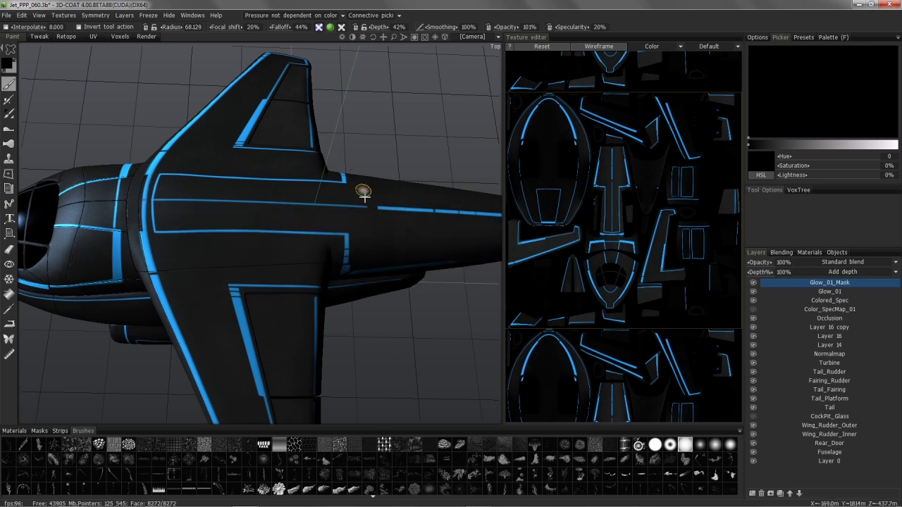
mouse_move(363, 217)
left_mouse_down("alt")
mouse_move(301, 196)
mouse_move(241, 196)
mouse_move(368, 208)
left_mouse_up("alt")
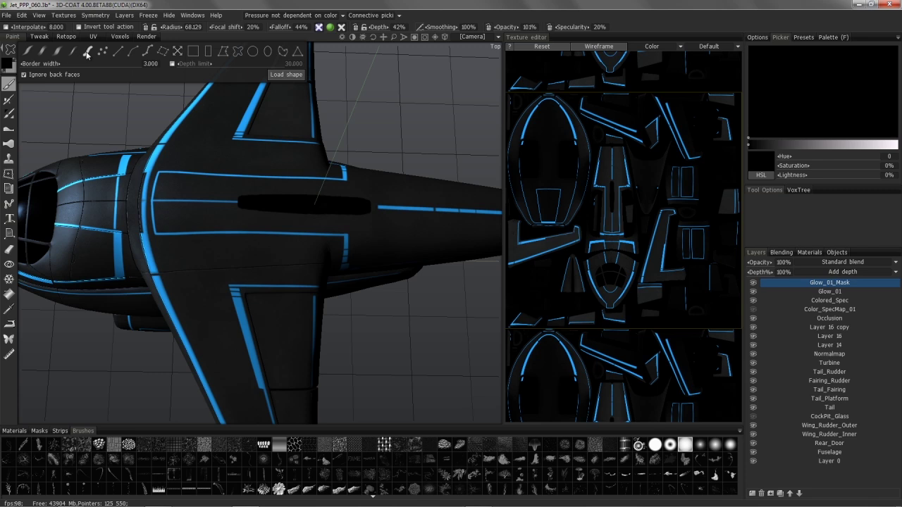
Step: Return to freehand strokes, set the brush opacity to 49%, and paint over the centre glow line just ahead of the masked area
left_click(87, 52)
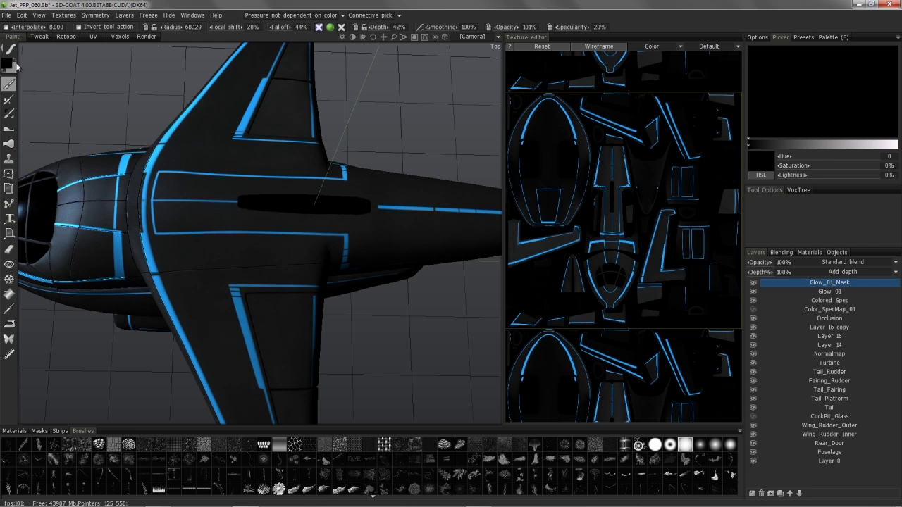
left_click_drag(507, 27, 489, 28)
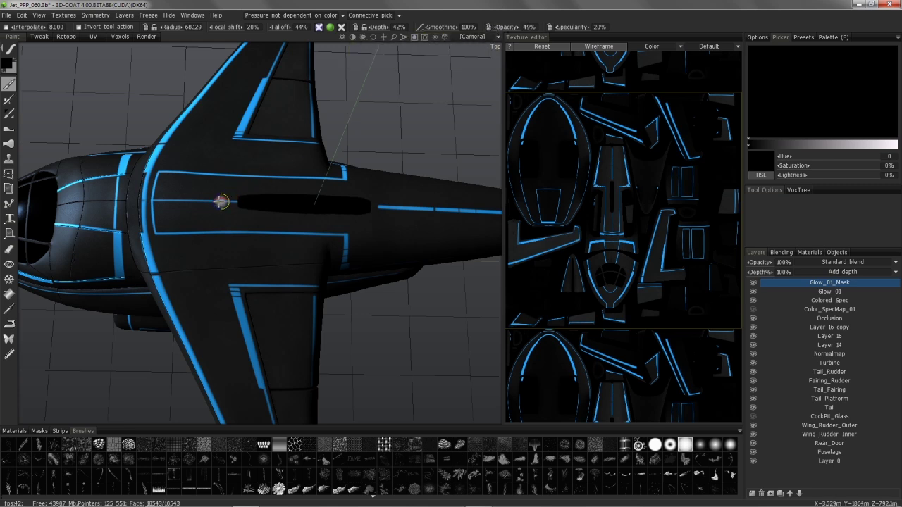
left_click_drag(235, 201, 199, 200)
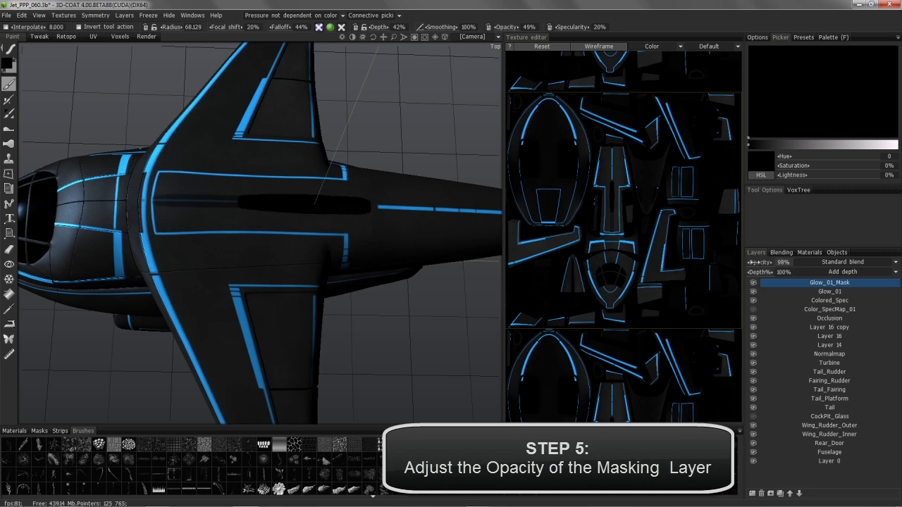
Step: Lower the Glow_01_Mask layer's opacity to 2% and switch its visibility off and back on
left_click_drag(713, 262, 651, 259)
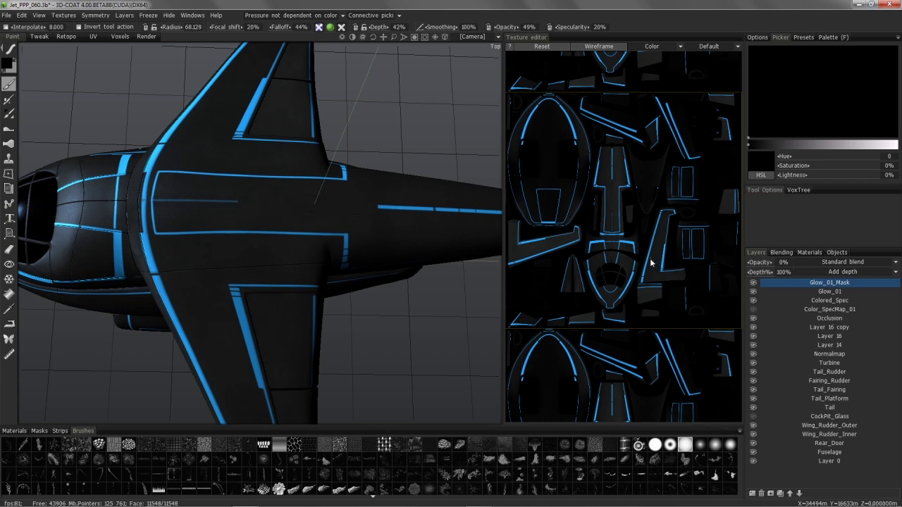
left_click_drag(471, 230, 487, 244, "alt")
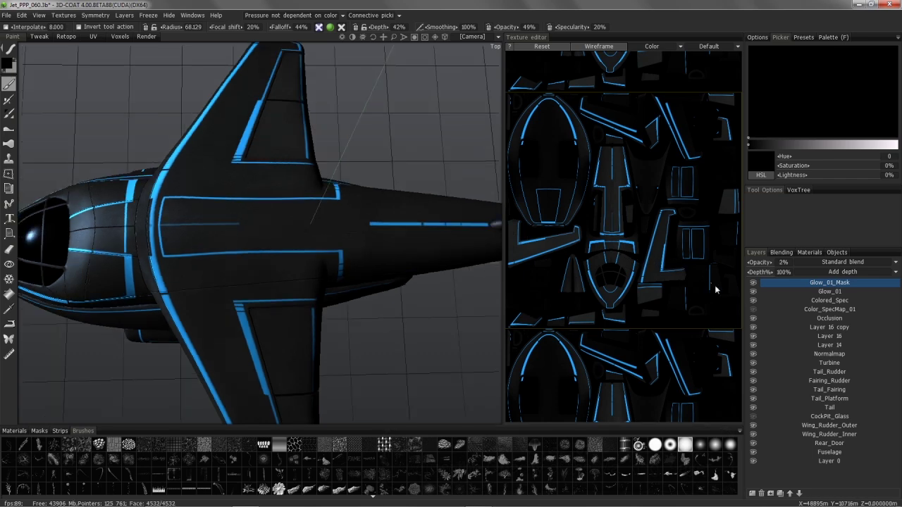
left_click(753, 283)
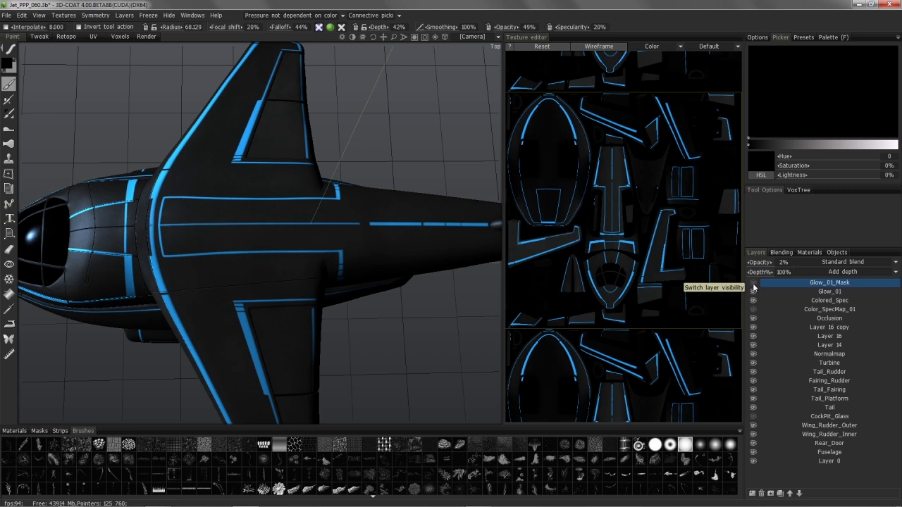
left_click(753, 284)
Step: Set the brush opacity to 99% and paint out the remaining front part of the fuselage's centre glow line
left_click_drag(320, 256, 237, 195, "alt")
middle_click_drag(237, 195, 243, 64, "alt")
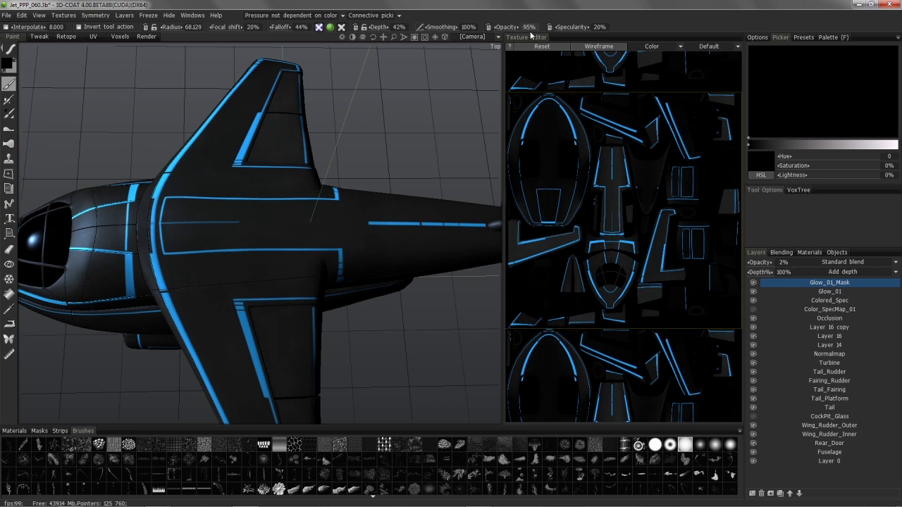
left_click_drag(531, 32, 533, 31)
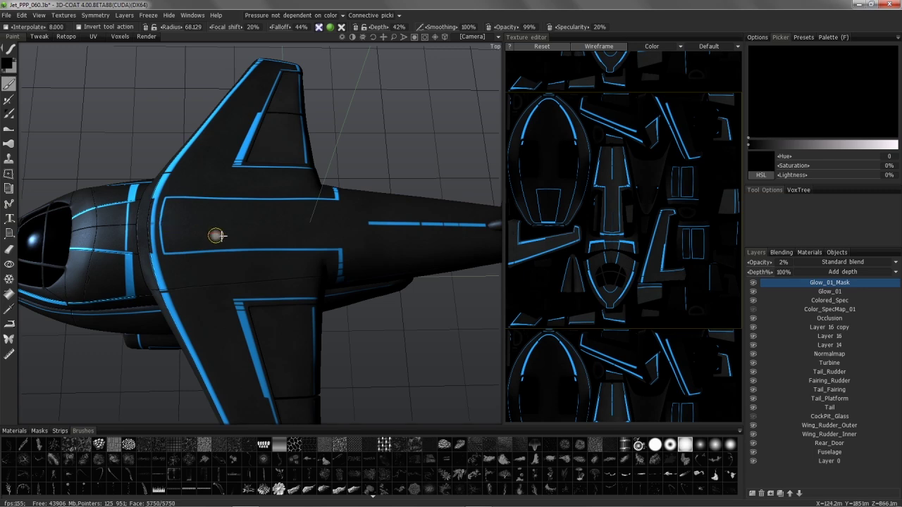
Step: Enlarge the brush radius to 98.590 and paint out most of the rectangular glow outline on top of the fuselage
left_click_drag(317, 205, 210, 320, "alt")
mouse_move(205, 320)
right_mouse_down()
mouse_move(193, 256)
mouse_move(221, 368)
mouse_move(189, 213)
mouse_move(302, 282)
mouse_move(223, 268)
mouse_move(169, 209)
mouse_move(229, 197)
mouse_move(252, 256)
mouse_move(223, 256)
mouse_move(213, 161)
mouse_move(228, 218)
mouse_move(254, 233)
right_mouse_up()
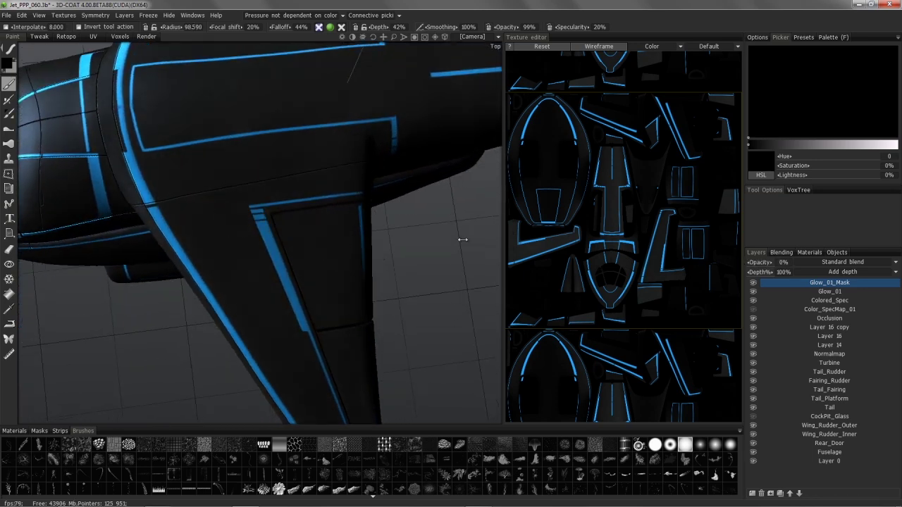
right_click_drag(176, 193, 180, 150)
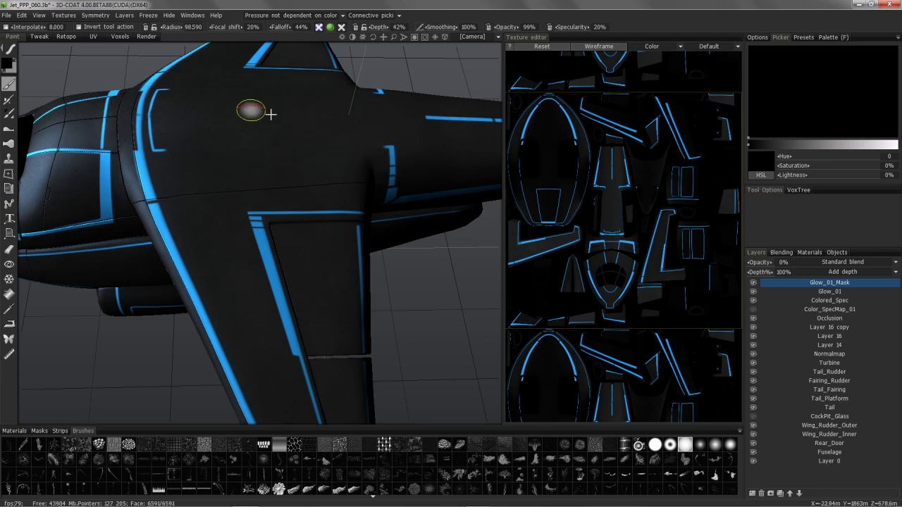
mouse_move(253, 111)
right_mouse_down()
mouse_move(169, 165)
mouse_move(325, 168)
right_mouse_up()
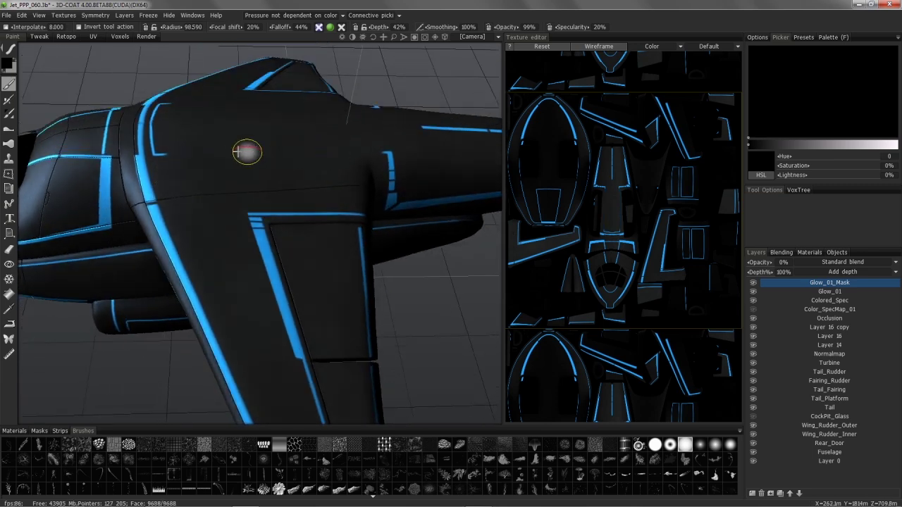
mouse_move(181, 160)
right_mouse_down()
mouse_move(201, 162)
mouse_move(199, 141)
mouse_move(362, 141)
right_mouse_up()
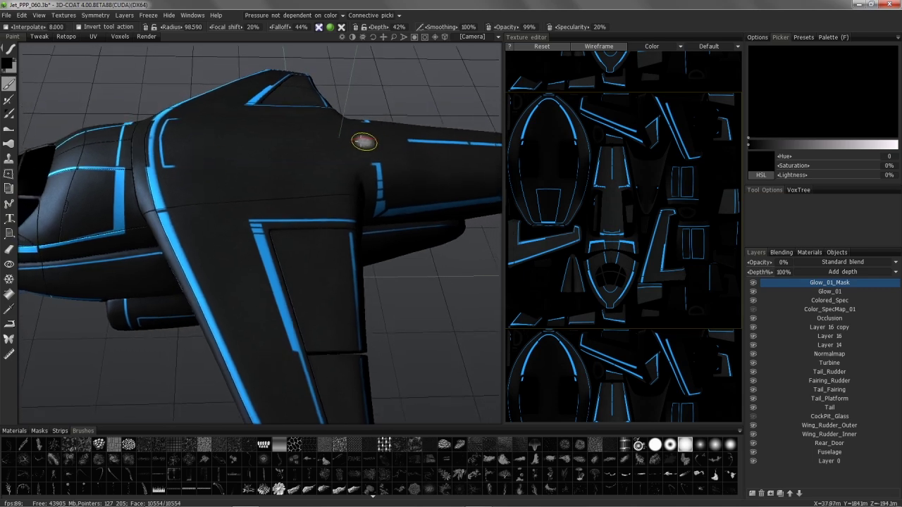
Step: Hide the Glow_01_Mask layer and inspect the unmasked glow lines across the jet's fuselage and wings
left_click_drag(335, 127, 346, 162, "alt")
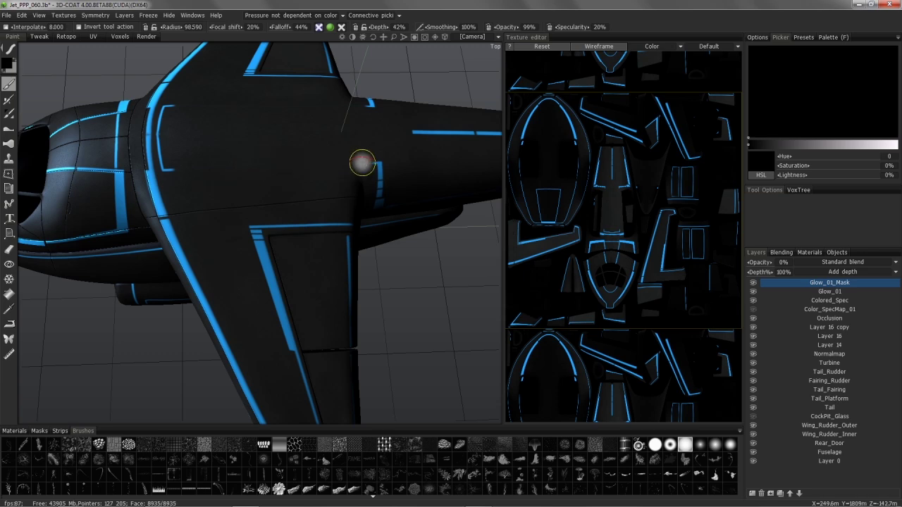
mouse_move(233, 147)
right_mouse_down()
mouse_move(232, 175)
mouse_move(208, 177)
mouse_move(244, 174)
mouse_move(216, 157)
mouse_move(240, 181)
mouse_move(244, 161)
mouse_move(243, 184)
mouse_move(227, 195)
mouse_move(221, 183)
mouse_move(225, 195)
mouse_move(318, 154)
right_mouse_up()
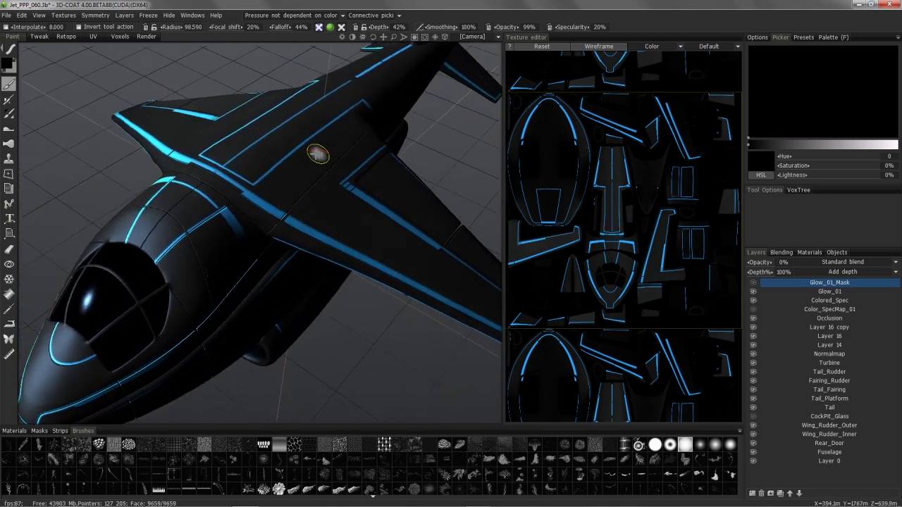
left_click_drag(318, 154, 366, 190, "alt")
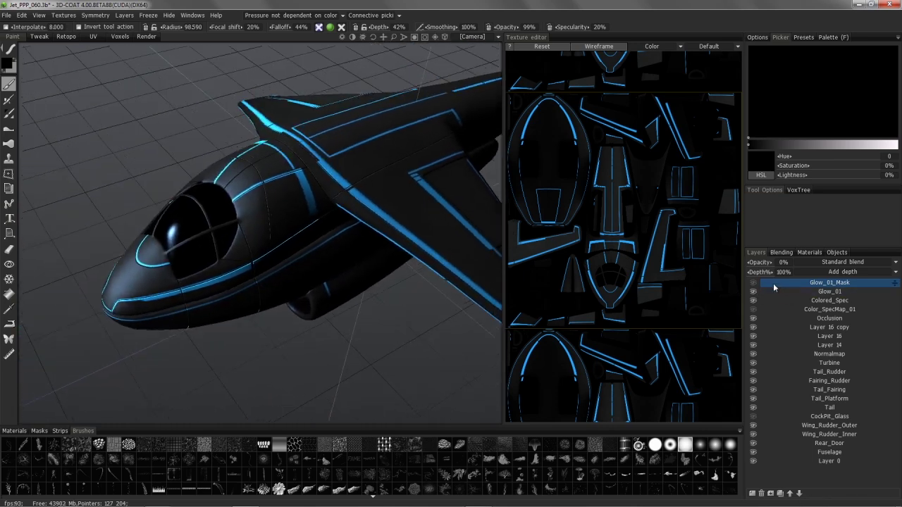
left_click_drag(356, 159, 304, 165, "alt")
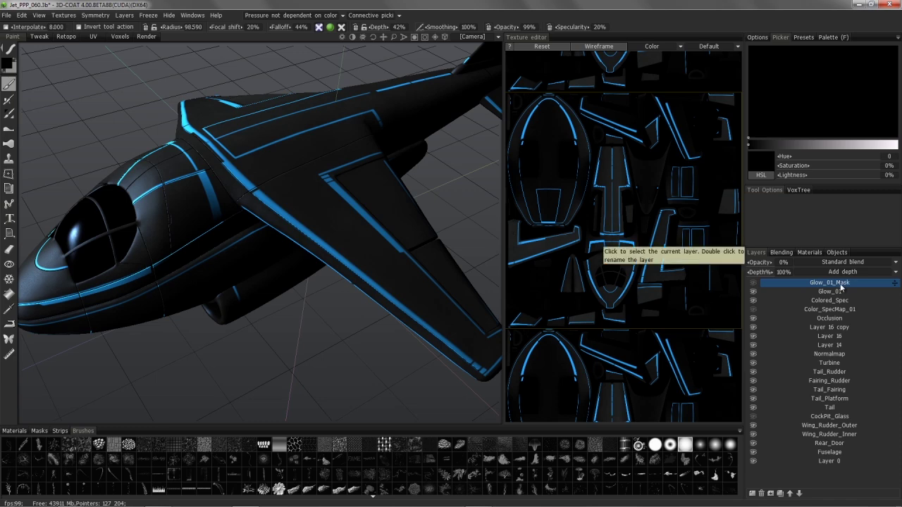
Step: Turn on the brush's depth and specularity channels, keeping Glow_01_Mask as the only selected layer
mouse_move(320, 31)
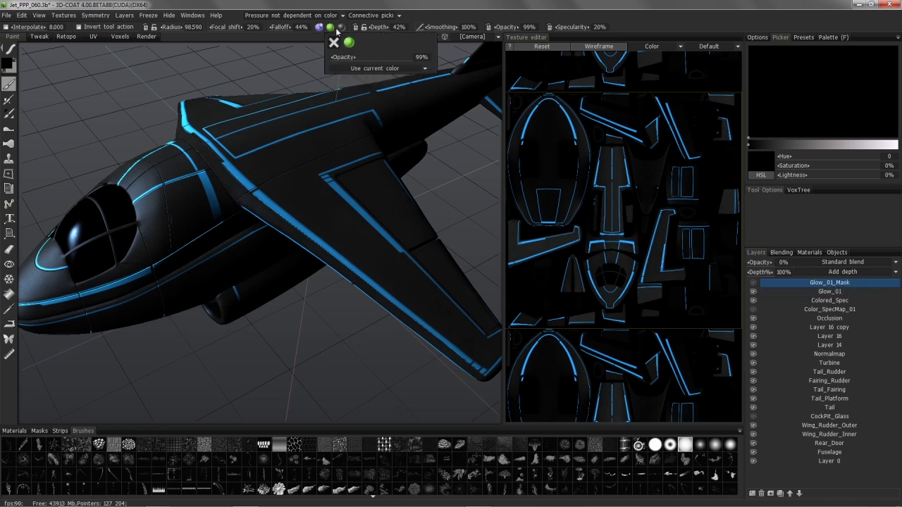
left_click(823, 292)
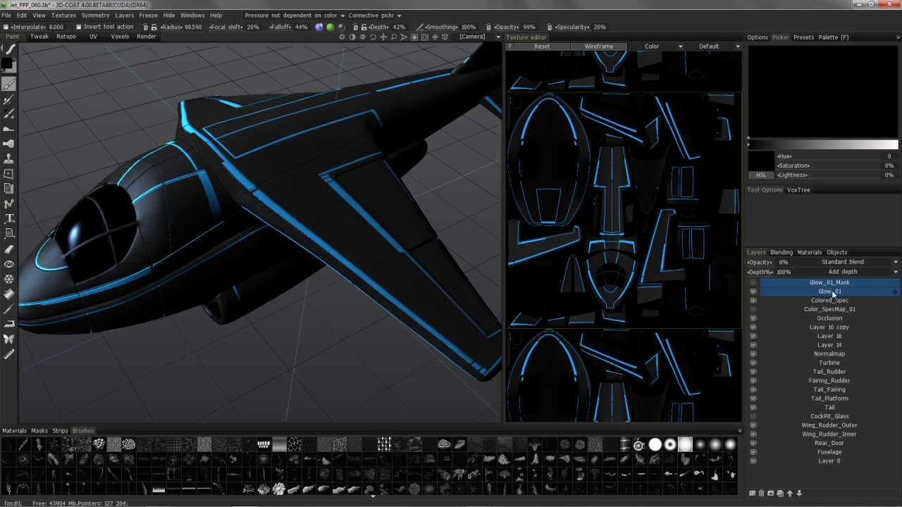
left_click(821, 284)
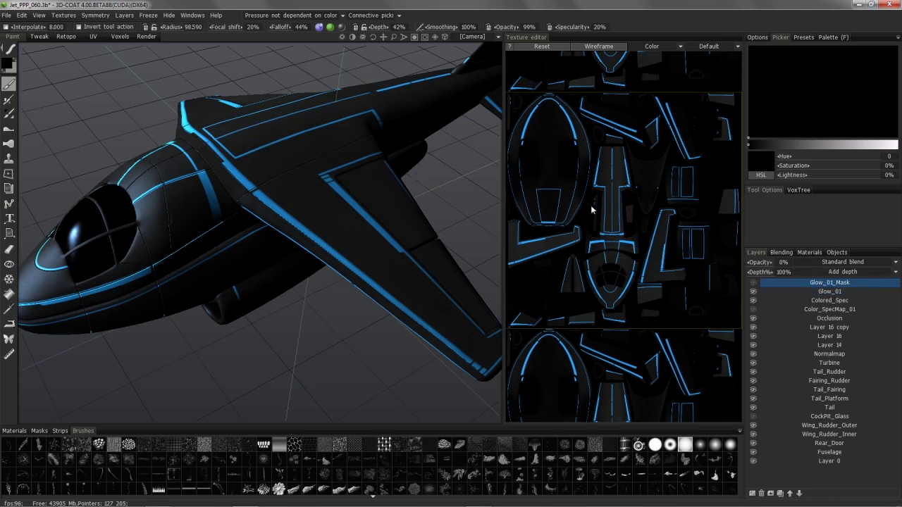
left_click_drag(317, 91, 288, 145, "alt")
left_click(319, 27)
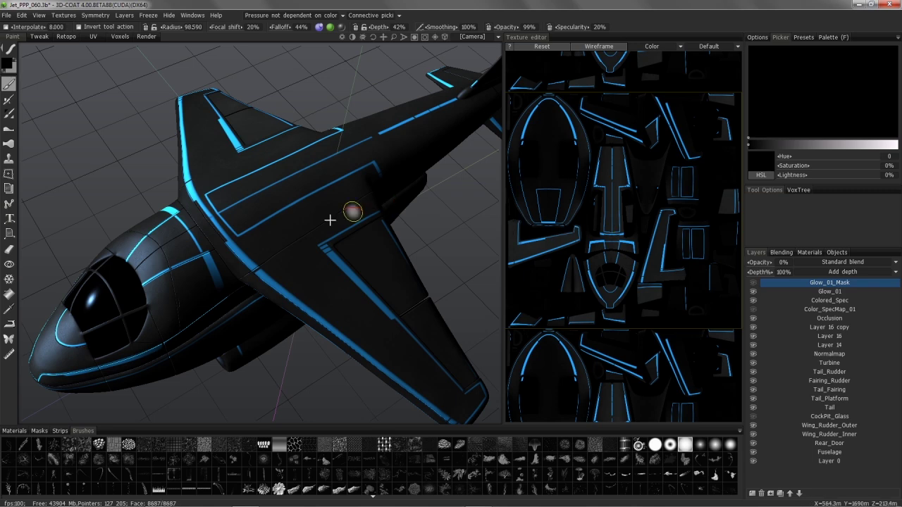
Step: Review the Copy channels options for Glow_01_Mask and close them without copying
left_click(124, 15)
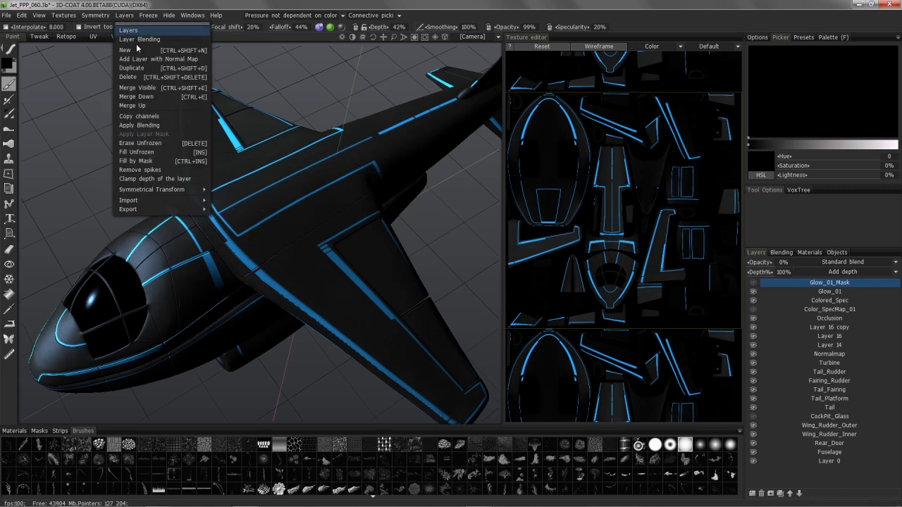
left_click(150, 116)
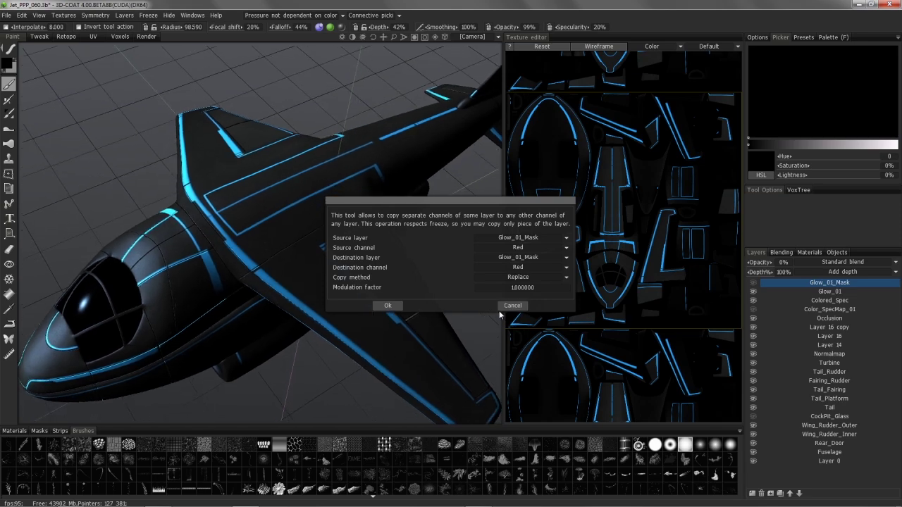
left_click(509, 305)
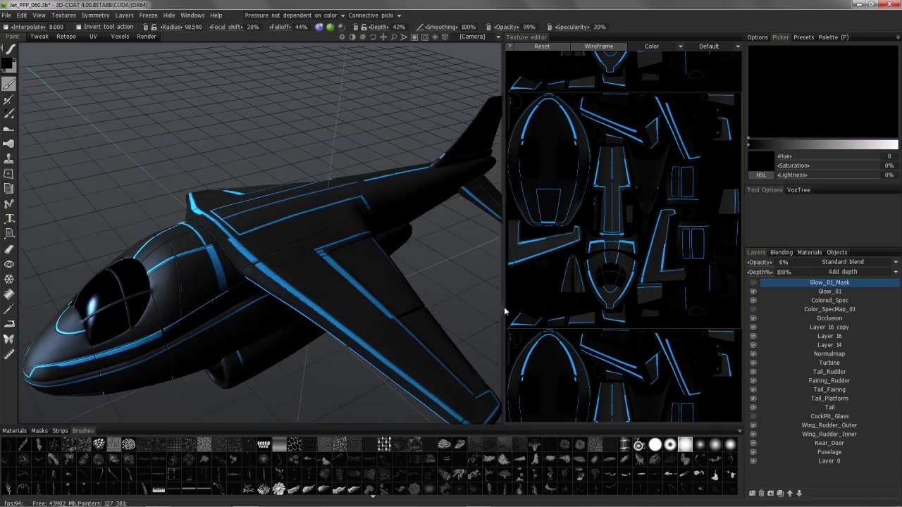
left_click_drag(327, 197, 246, 233, "alt")
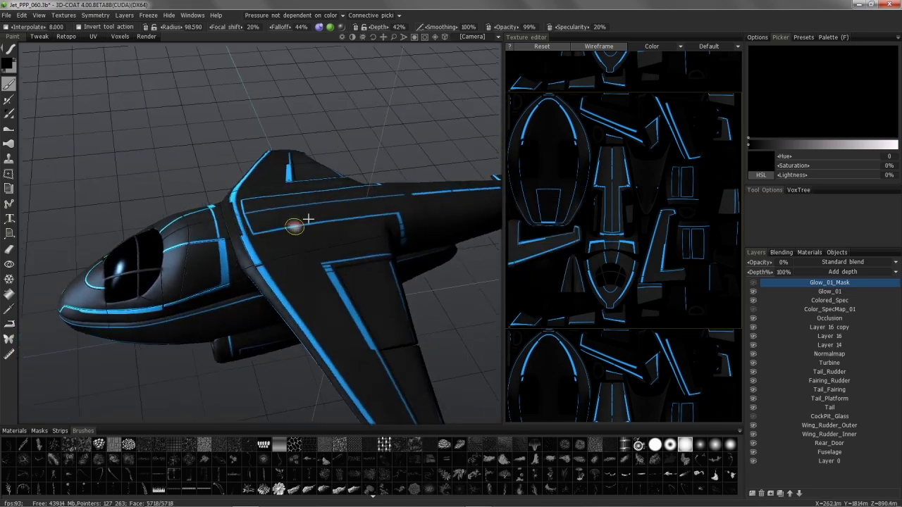
left_click_drag(381, 196, 287, 223, "alt")
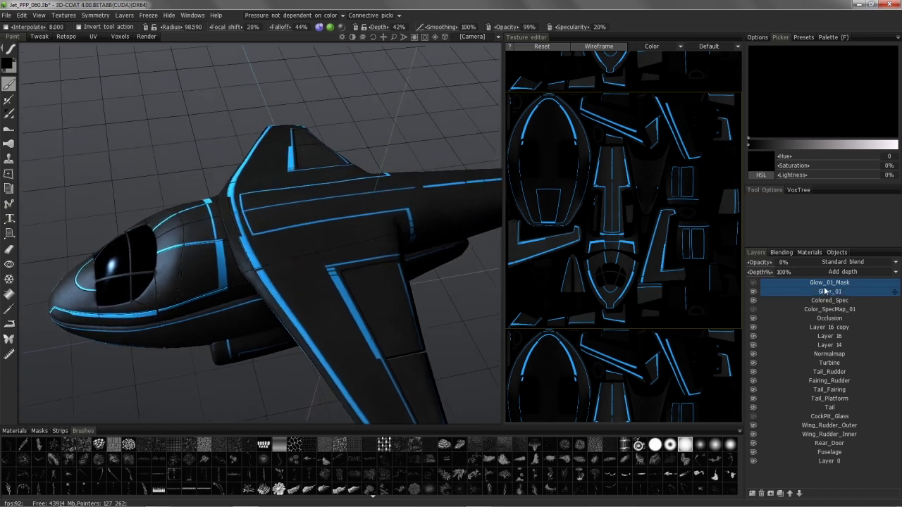